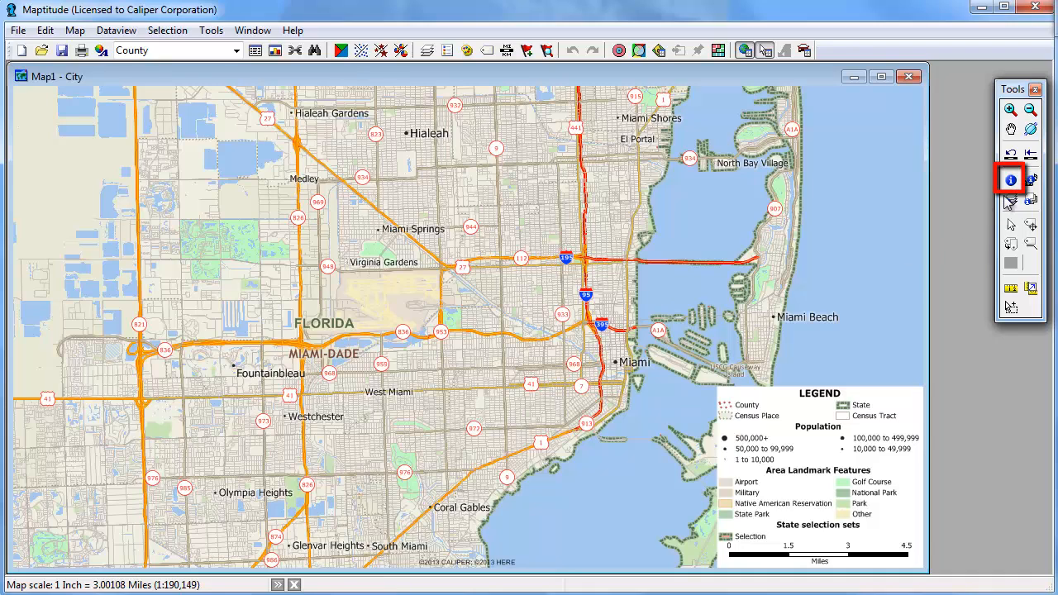
Make Census Place the working layer and use the Info tool to look through Miami's attributes
{"action": "left_click", "coordinate": [1012, 181]}
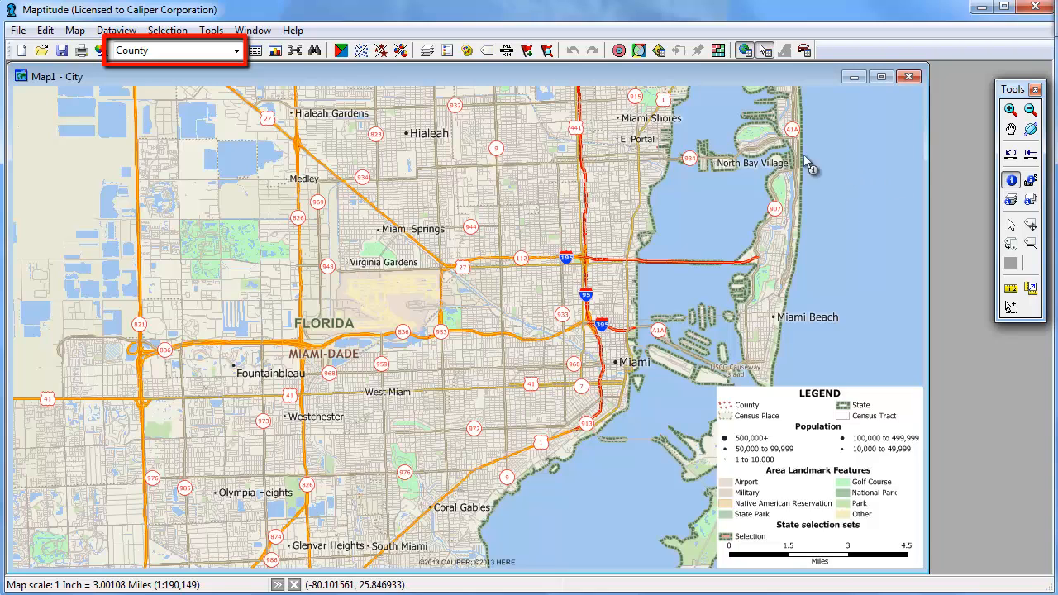
{"action": "left_click", "coordinate": [236, 50]}
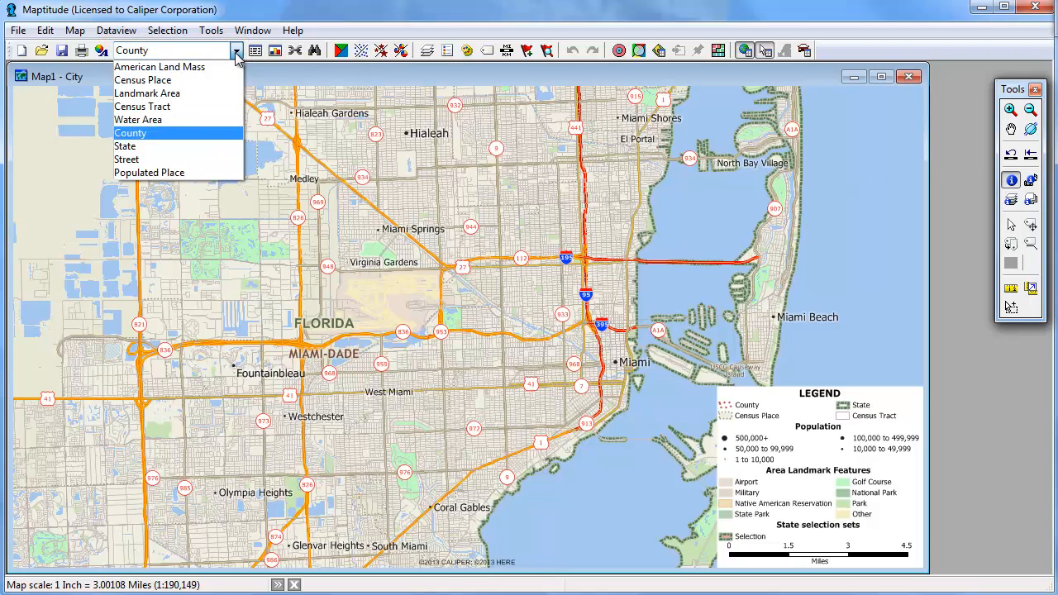
{"action": "left_click", "coordinate": [196, 82]}
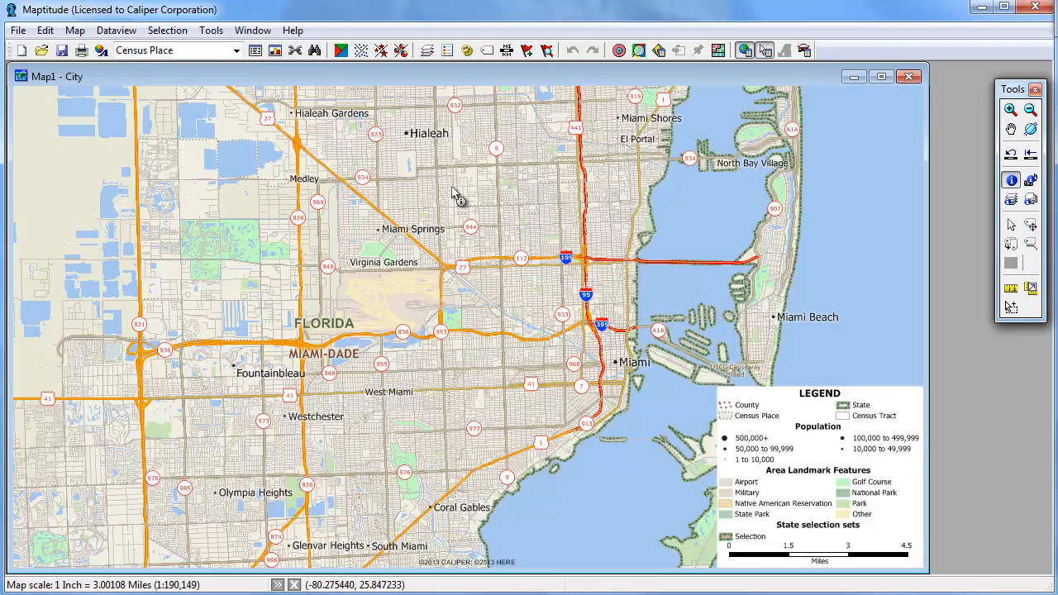
{"action": "left_click", "coordinate": [595, 364]}
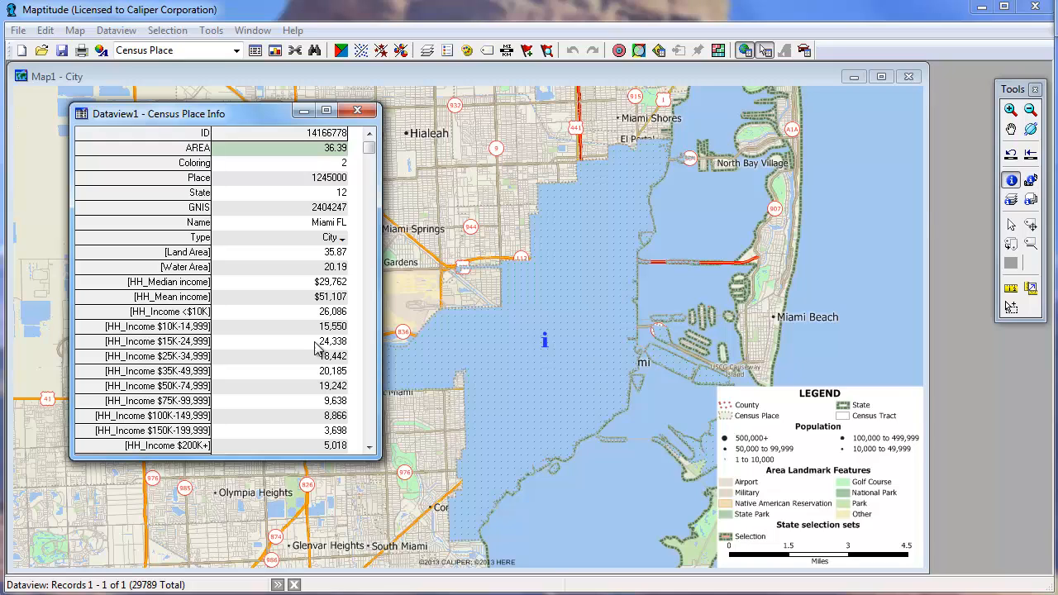
{"action": "left_click", "coordinate": [373, 425]}
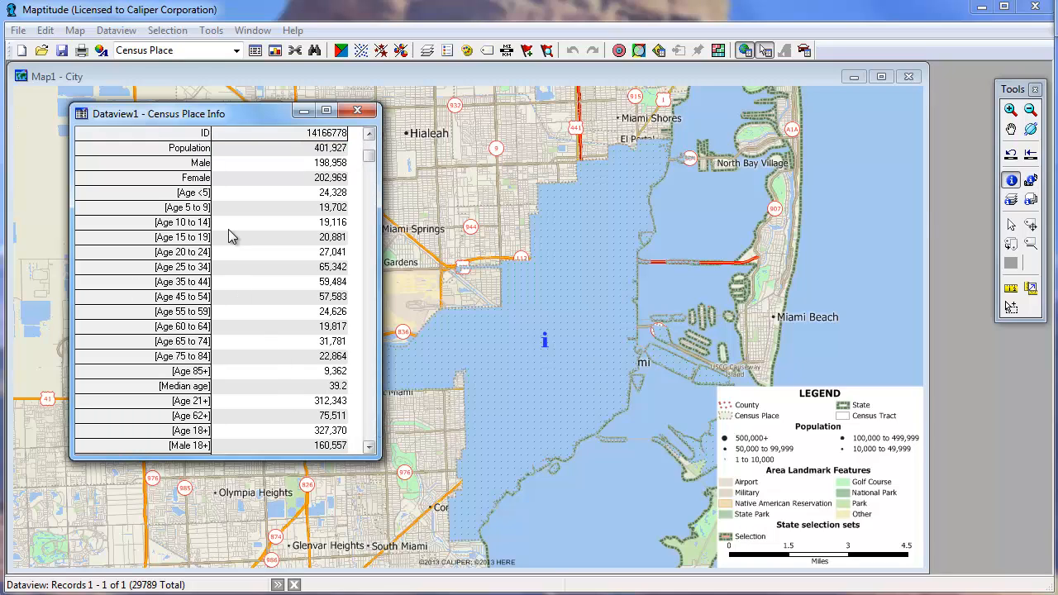
{"action": "left_click", "coordinate": [369, 438]}
{"action": "left_click", "coordinate": [369, 438]}
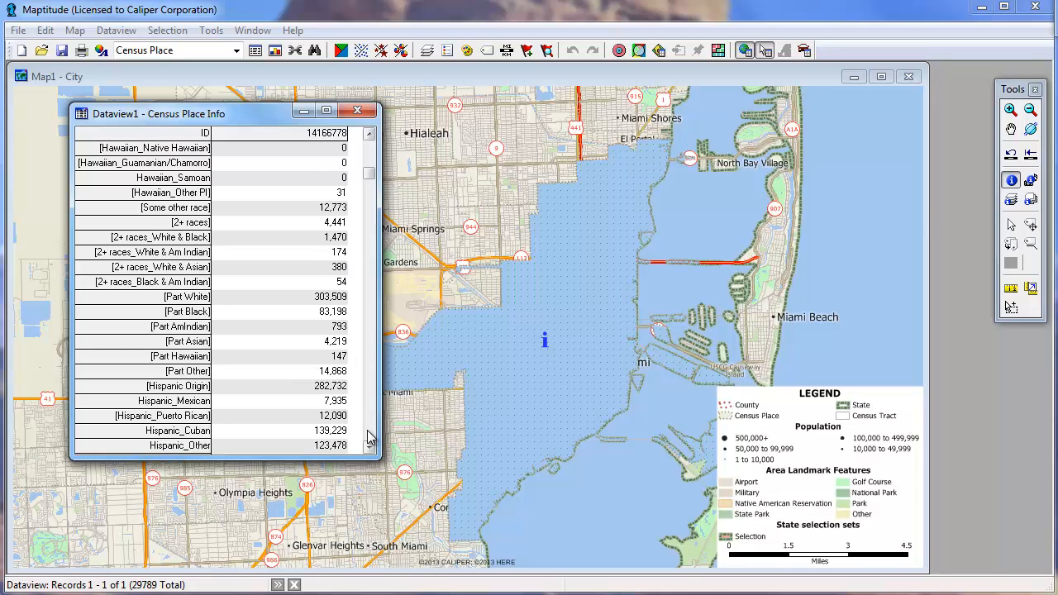
Add Miami Beach to the Census Place info window, compare its attributes with Miami's, and close the window
{"action": "left_click", "coordinate": [762, 316]}
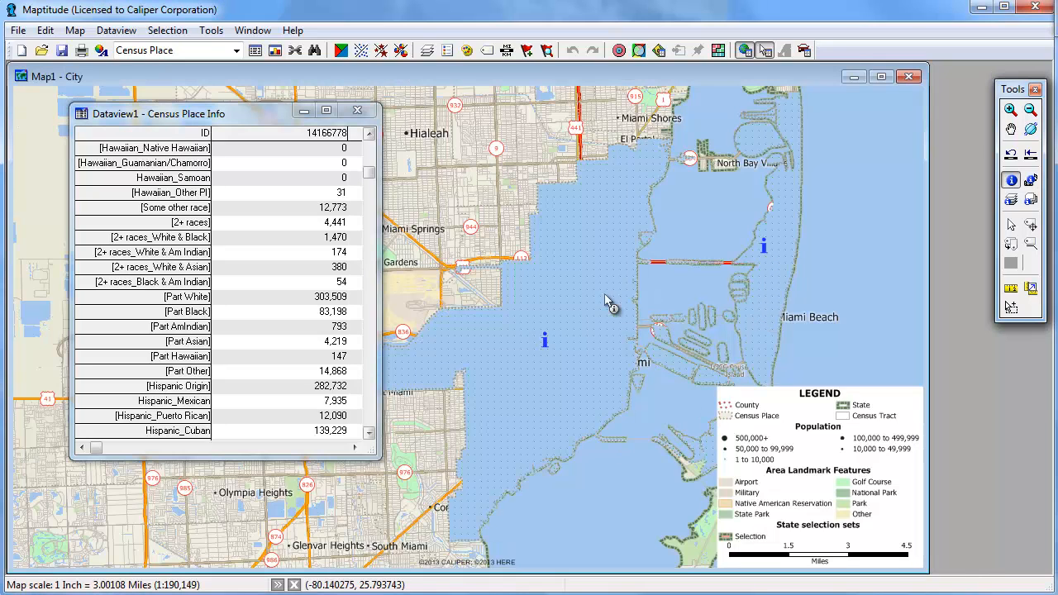
{"action": "left_click", "coordinate": [383, 225]}
{"action": "left_click_drag", "start_coordinate": [385, 225], "coordinate": [558, 222]}
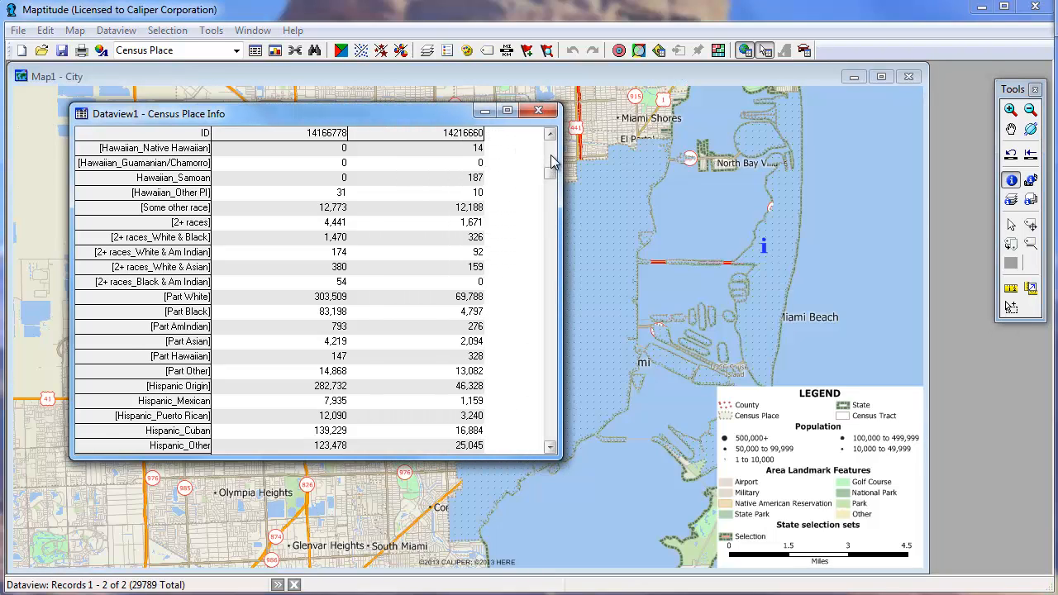
{"action": "left_click_drag", "start_coordinate": [550, 172], "coordinate": [553, 142]}
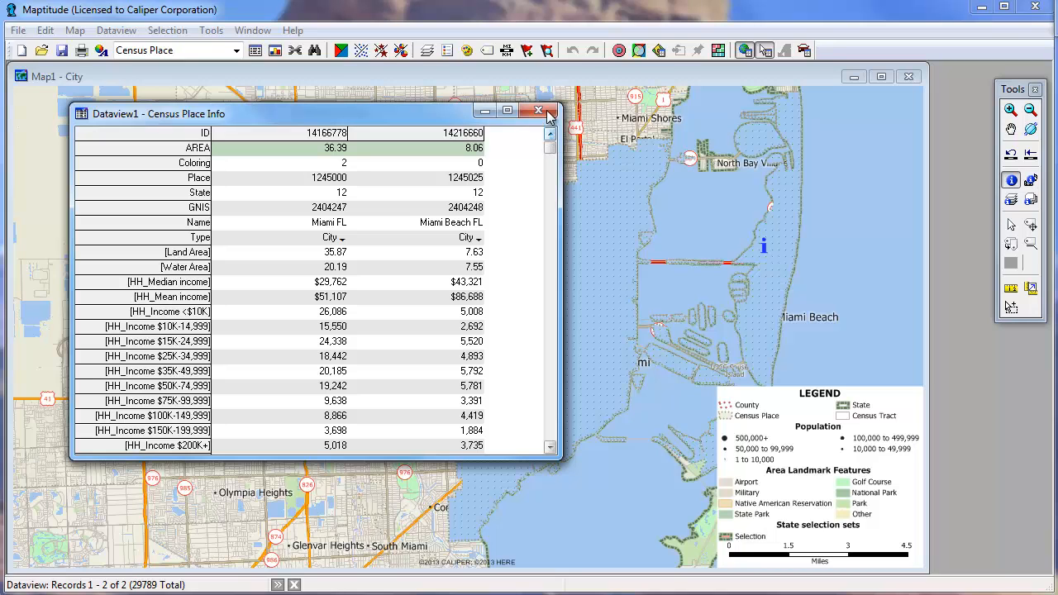
{"action": "left_click", "coordinate": [541, 111]}
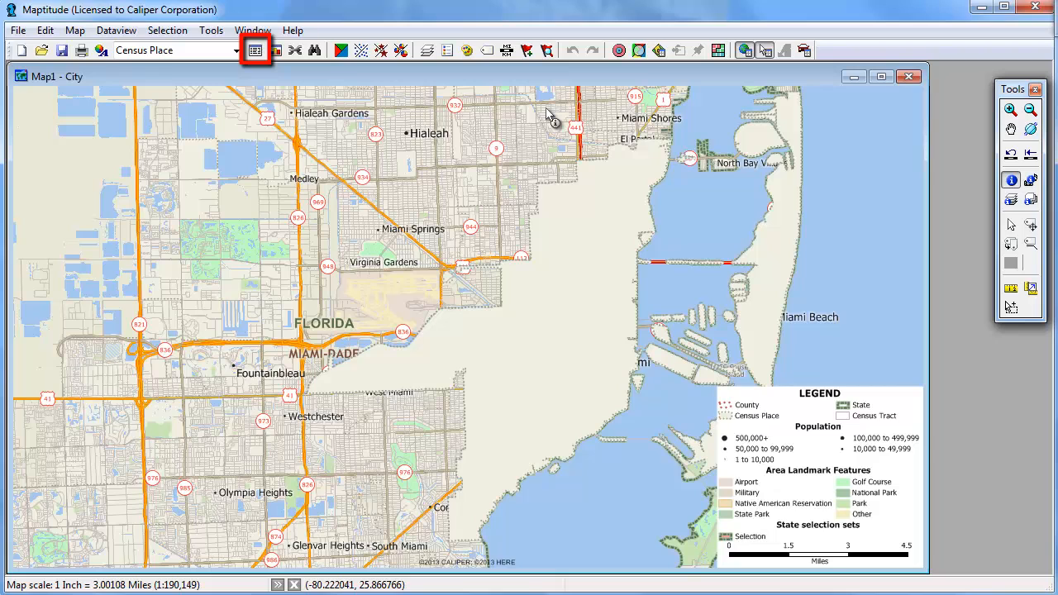
Open the Census Place dataview, enlarge its window, and narrow the Type and Name columns
{"action": "left_click", "coordinate": [254, 51]}
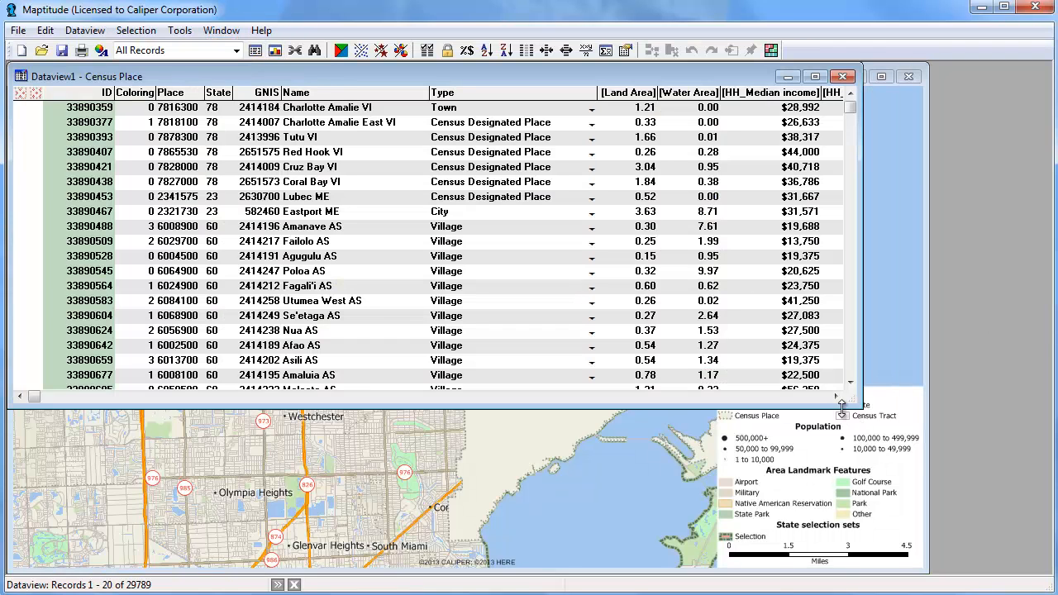
{"action": "left_click_drag", "start_coordinate": [862, 409], "coordinate": [1008, 556]}
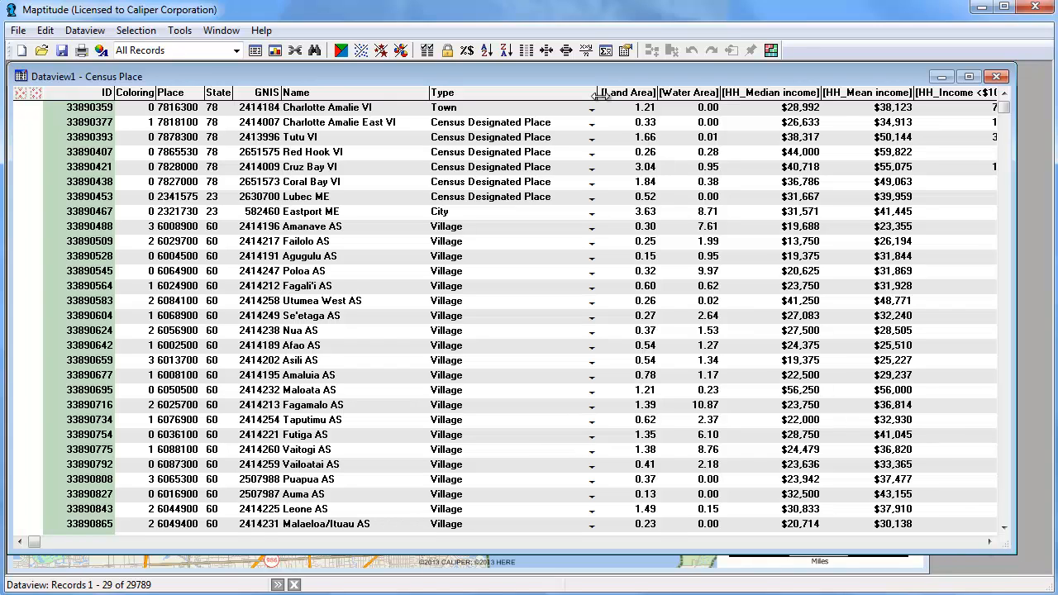
{"action": "left_click_drag", "start_coordinate": [597, 96], "coordinate": [567, 99]}
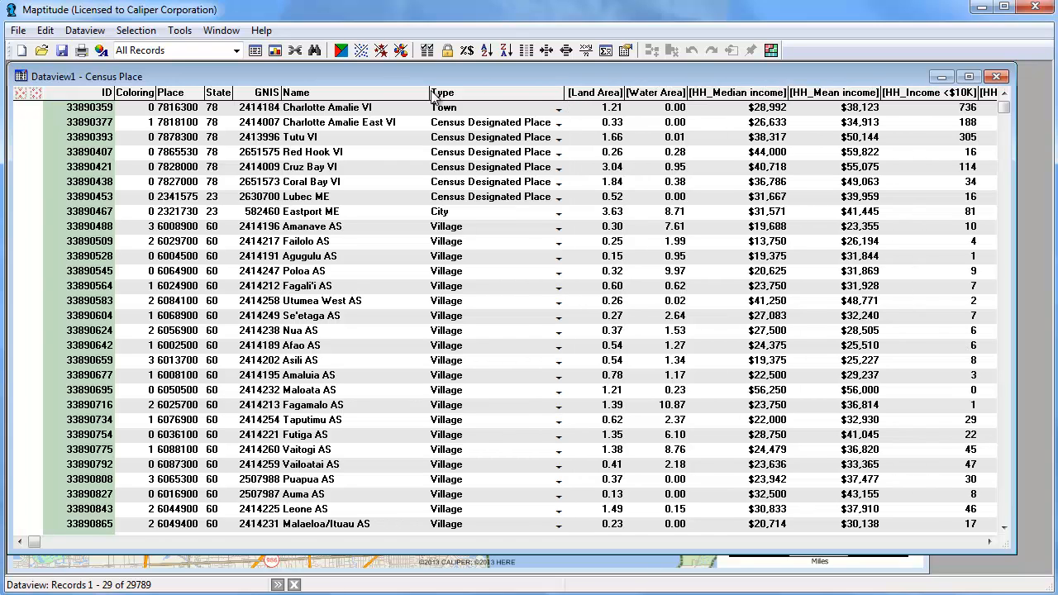
{"action": "left_click_drag", "start_coordinate": [430, 95], "coordinate": [397, 91]}
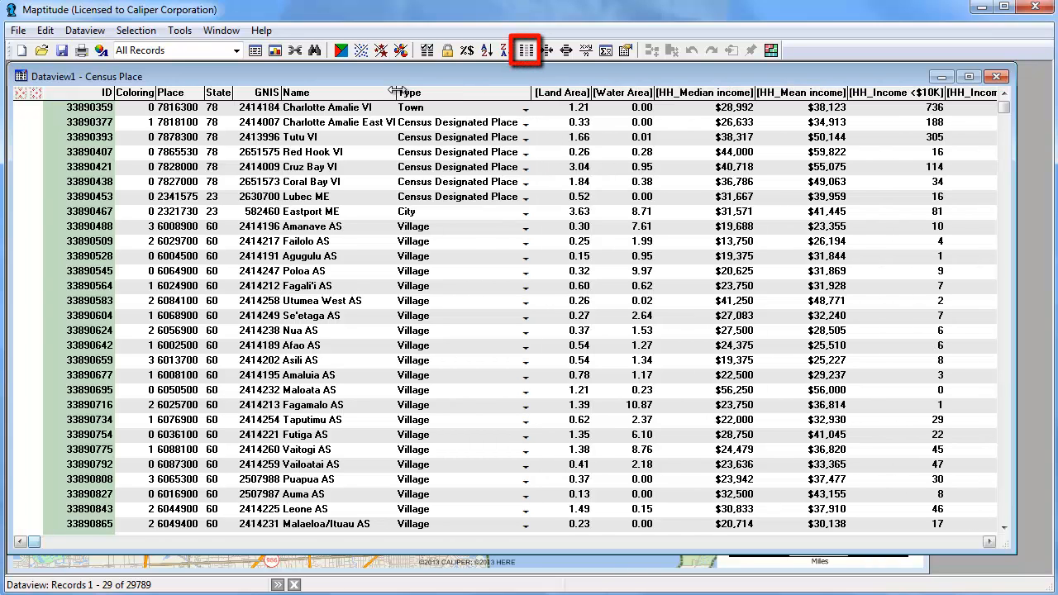
Hide the dataview columns from ID through GNIS and lock the Name column
{"action": "left_click_drag", "start_coordinate": [104, 171], "coordinate": [238, 164]}
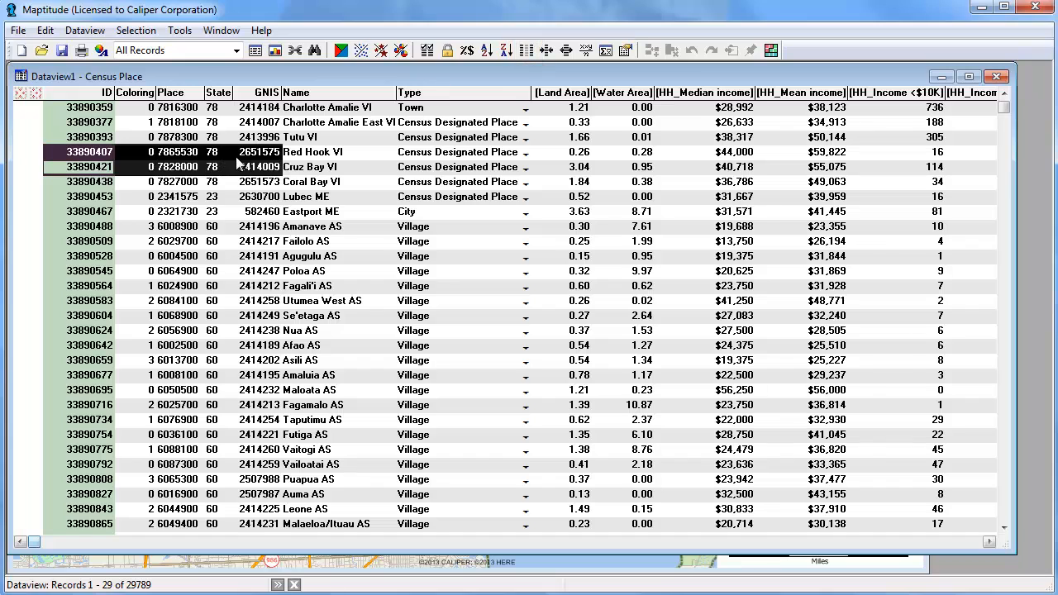
{"action": "left_click", "coordinate": [527, 51]}
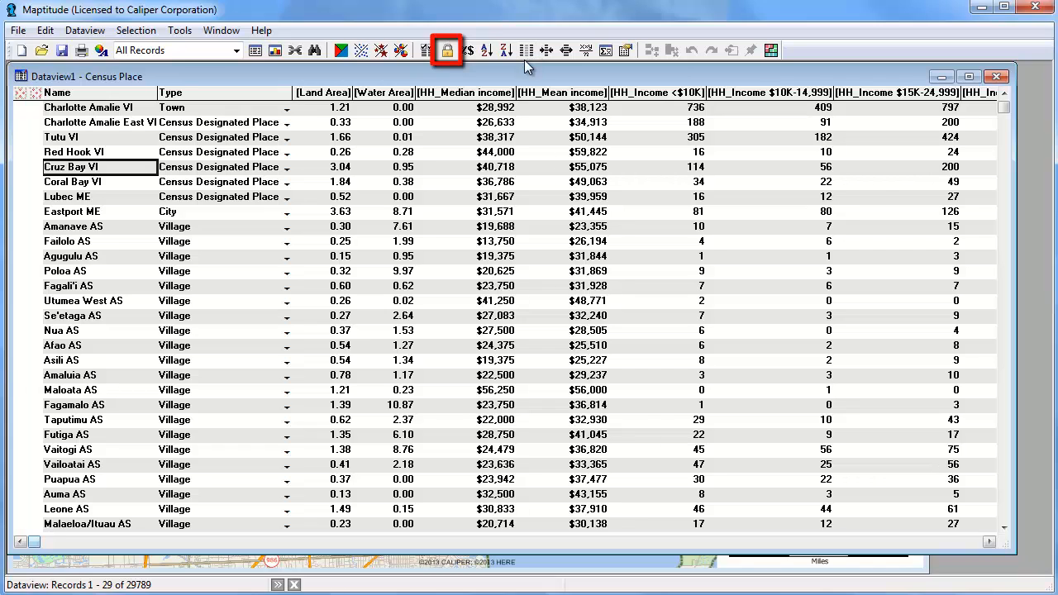
{"action": "left_click", "coordinate": [446, 51]}
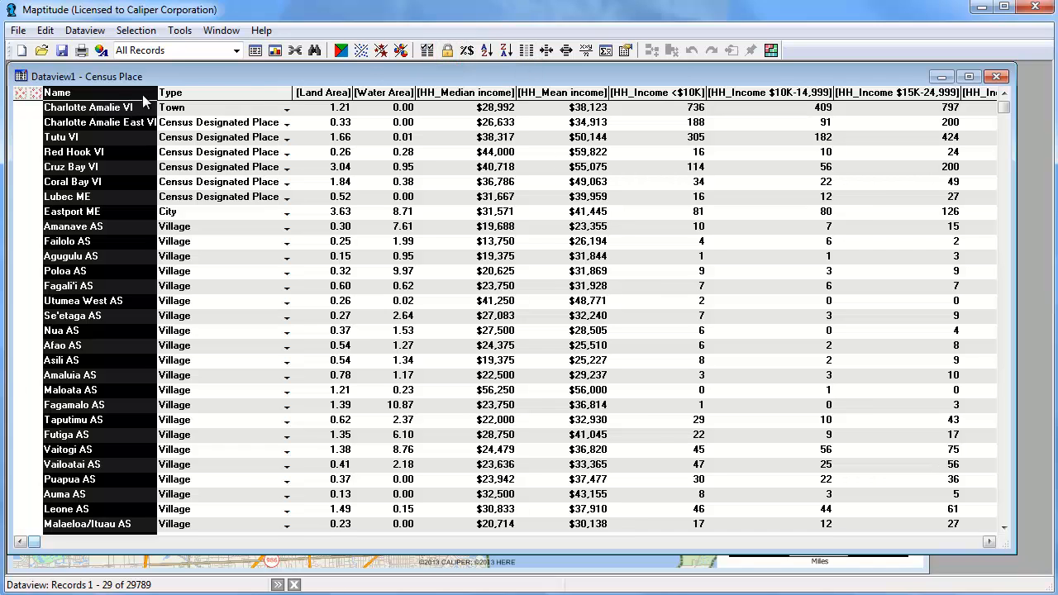
{"action": "left_click", "coordinate": [446, 50]}
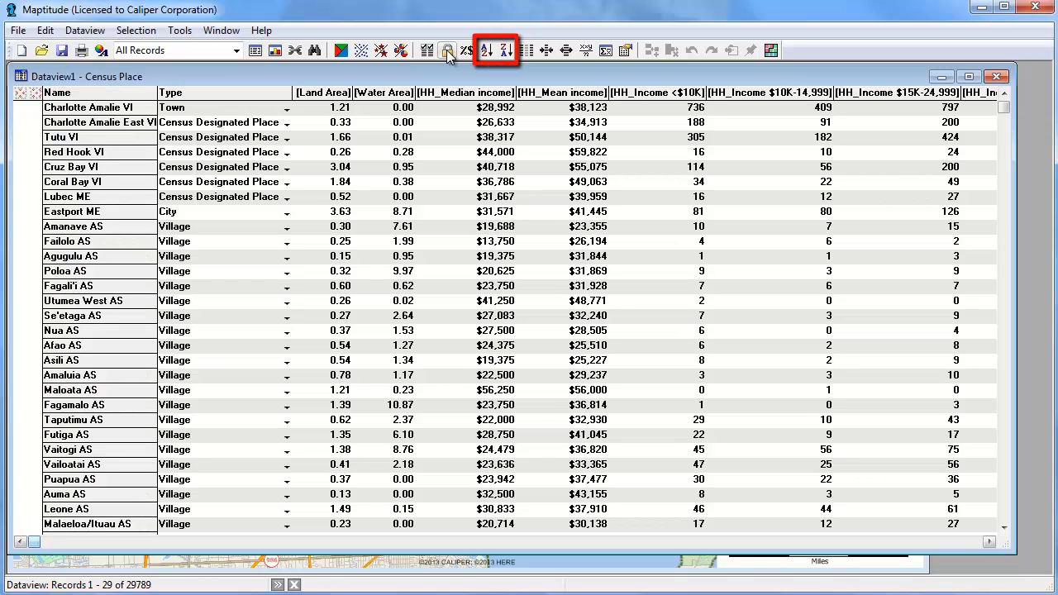
Sort the Census Place records by Population in decreasing order
{"action": "left_click", "coordinate": [915, 542]}
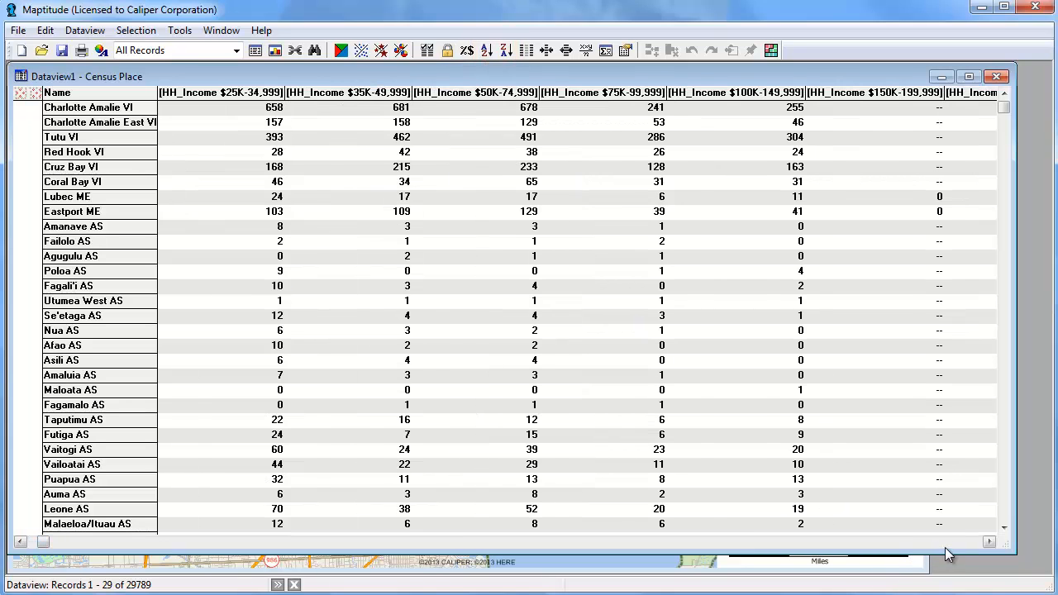
{"action": "left_click", "coordinate": [945, 544]}
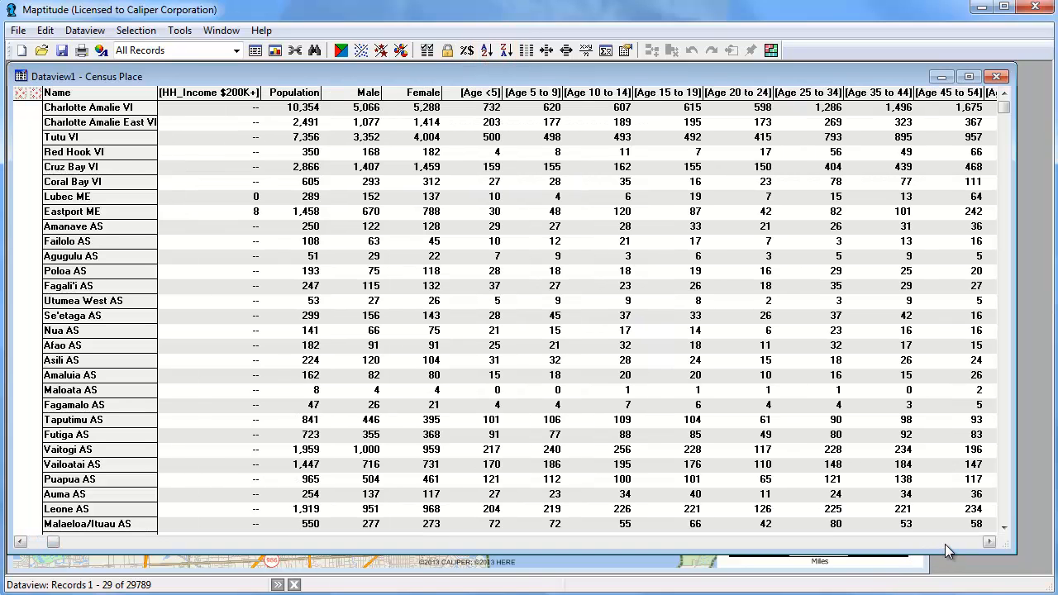
{"action": "left_click", "coordinate": [304, 122]}
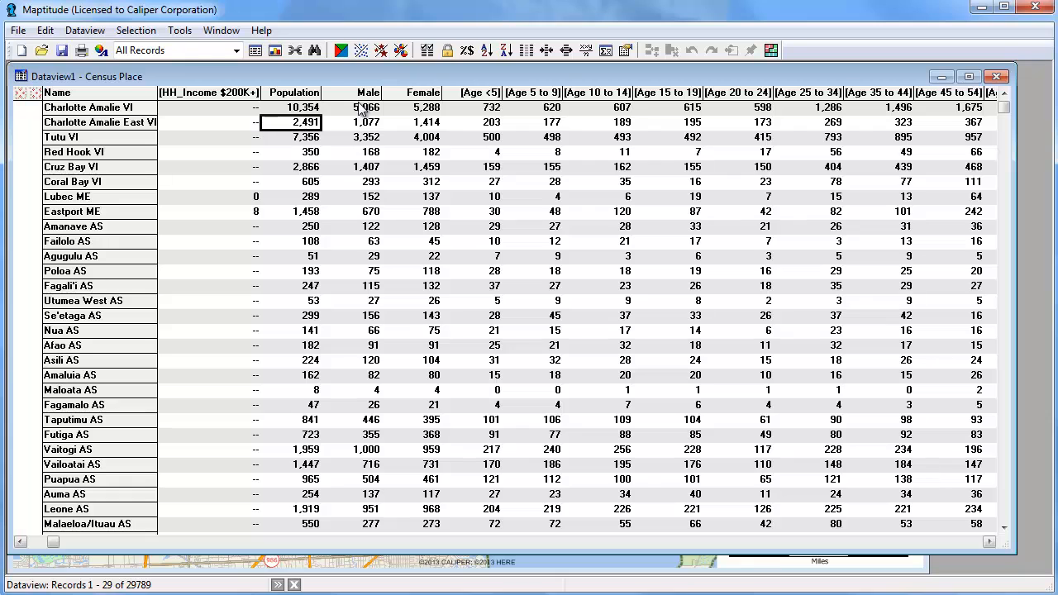
{"action": "left_click", "coordinate": [505, 51]}
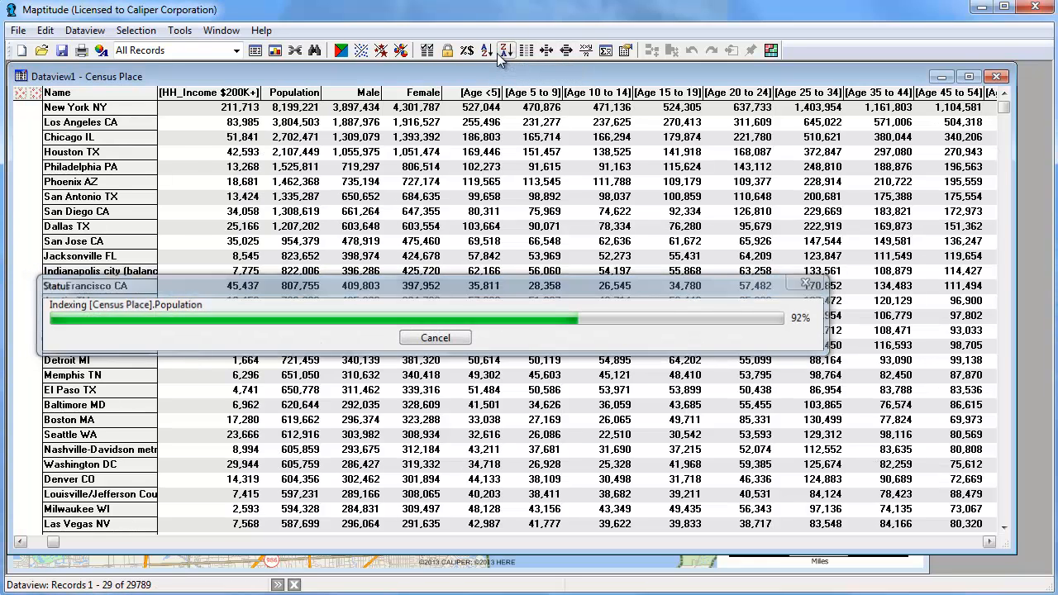
{"action": "left_click", "coordinate": [292, 95]}
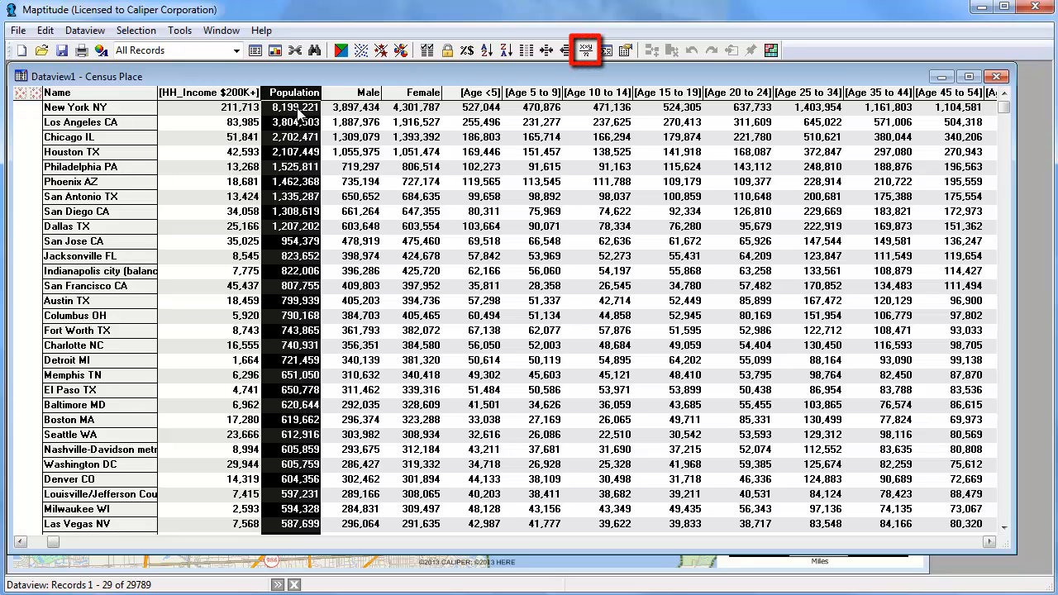
Create a formula field named Density that divides Population by AREA
{"action": "left_click", "coordinate": [585, 50]}
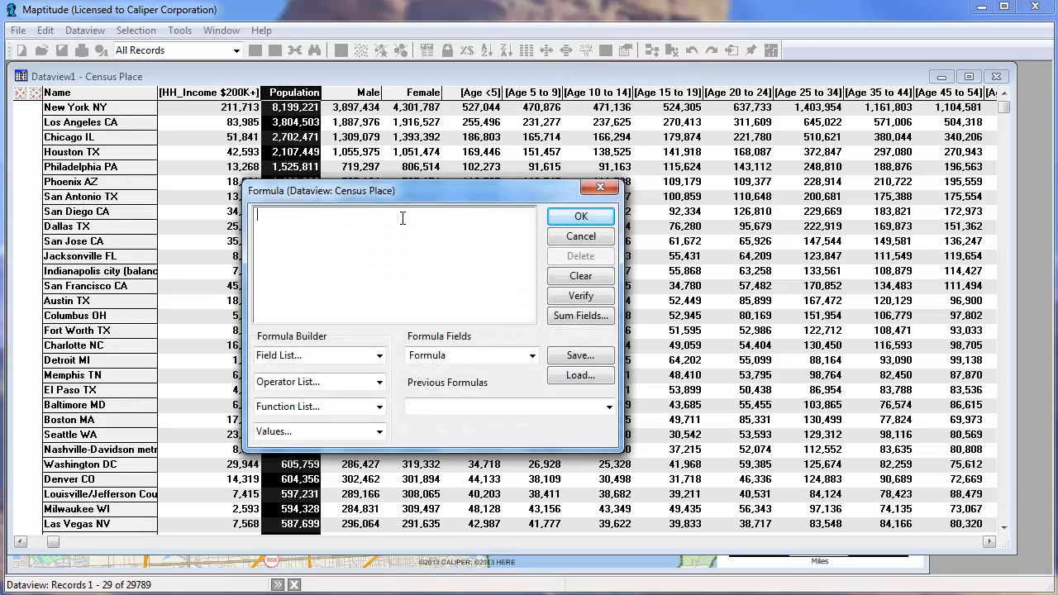
{"action": "left_click", "coordinate": [380, 355]}
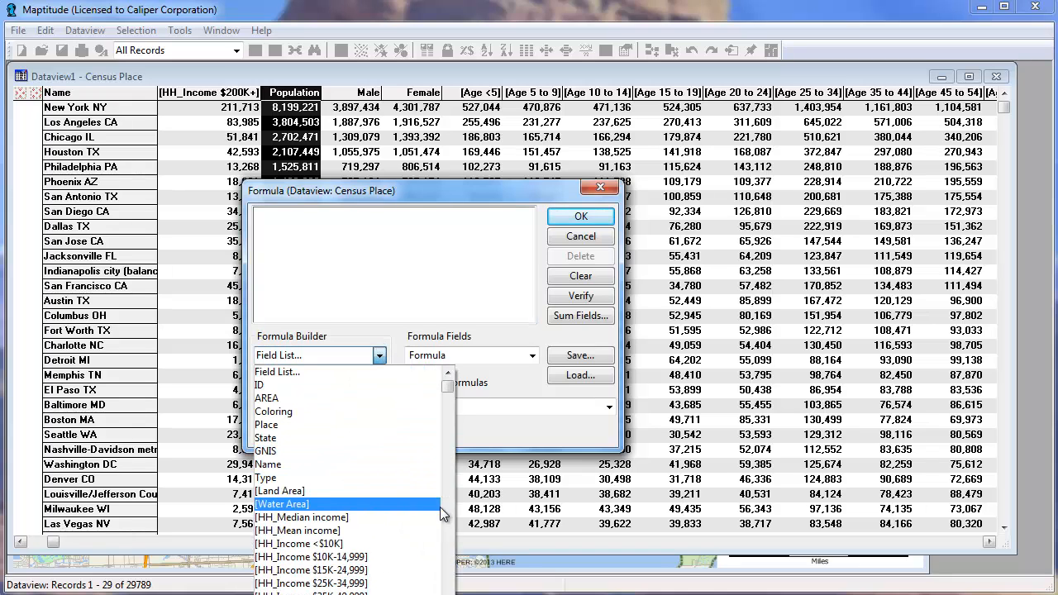
{"action": "scroll", "coordinate": [444, 518], "scroll_direction": "down", "scroll_amount": 6}
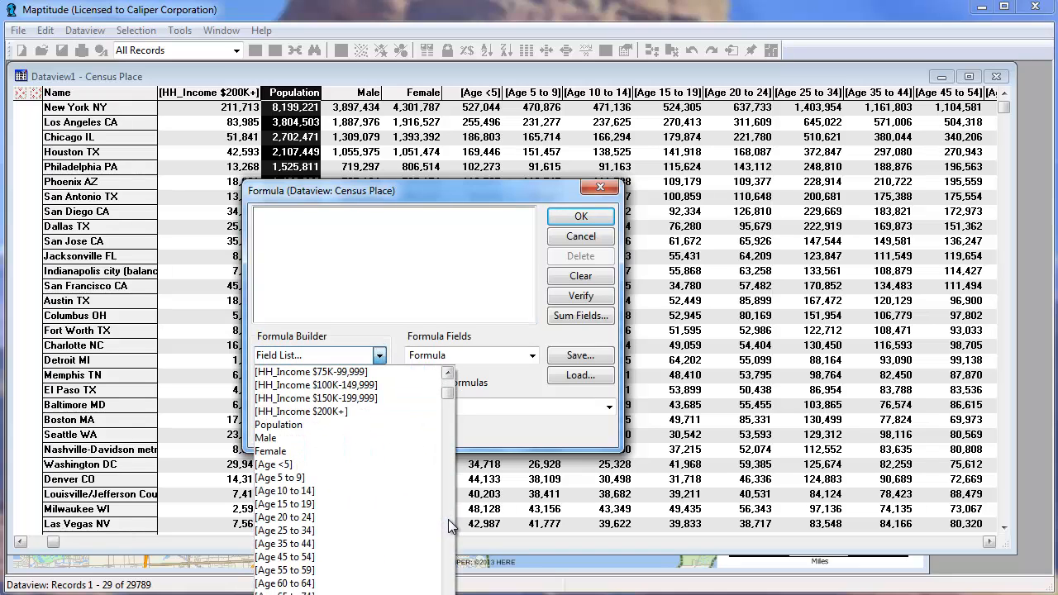
{"action": "left_click", "coordinate": [336, 423]}
{"action": "left_click", "coordinate": [326, 382]}
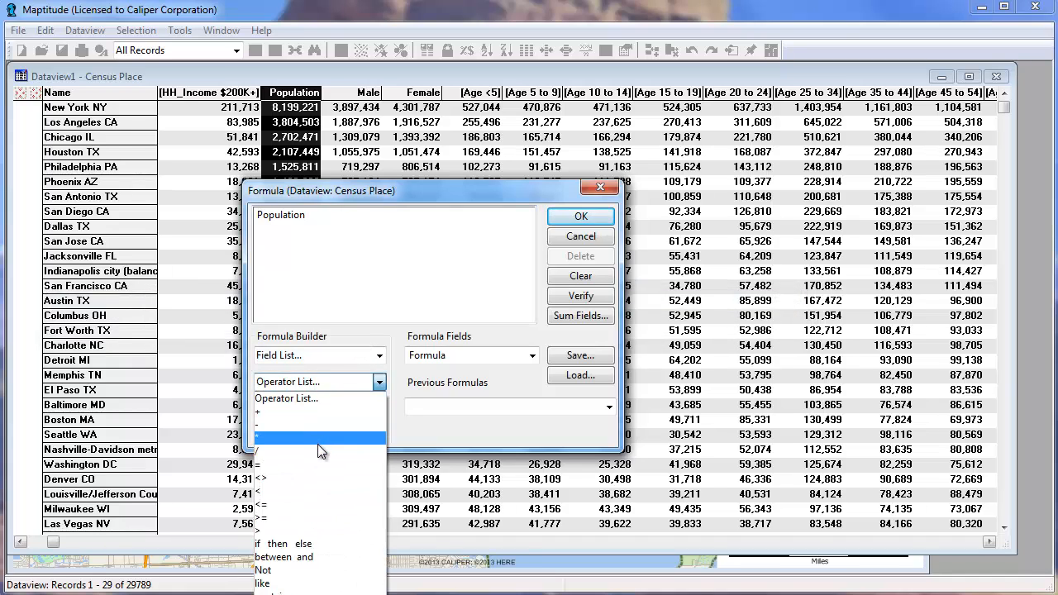
{"action": "left_click", "coordinate": [318, 450]}
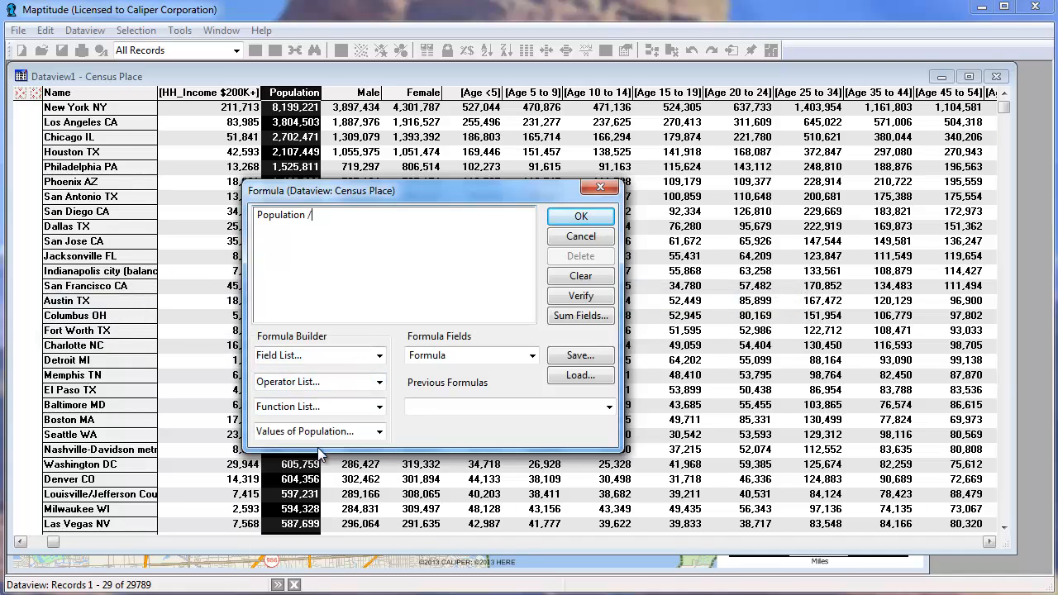
{"action": "left_click", "coordinate": [317, 358]}
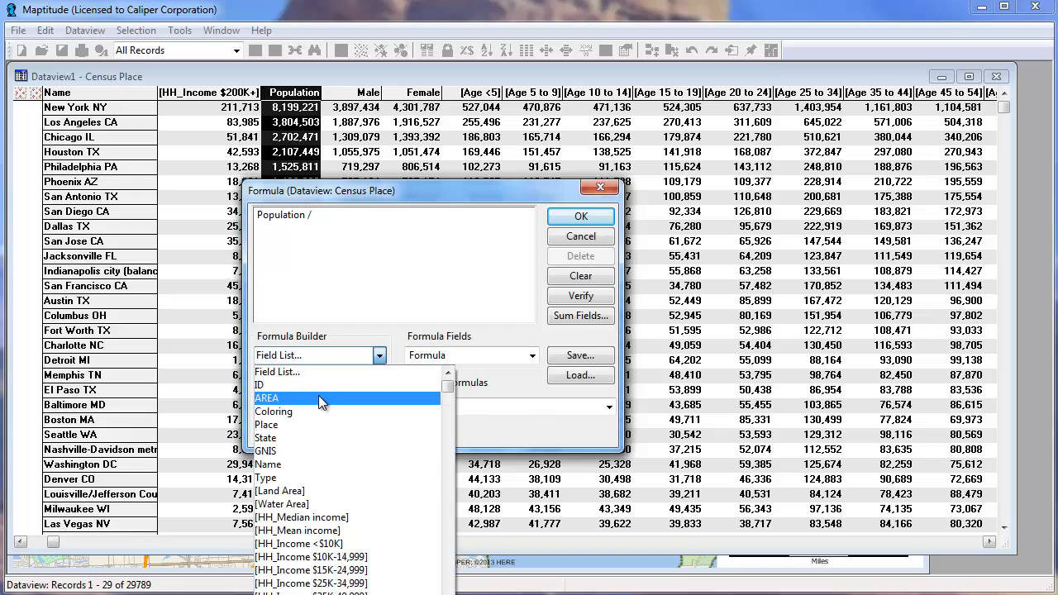
{"action": "left_click", "coordinate": [319, 398]}
{"action": "left_click", "coordinate": [425, 360]}
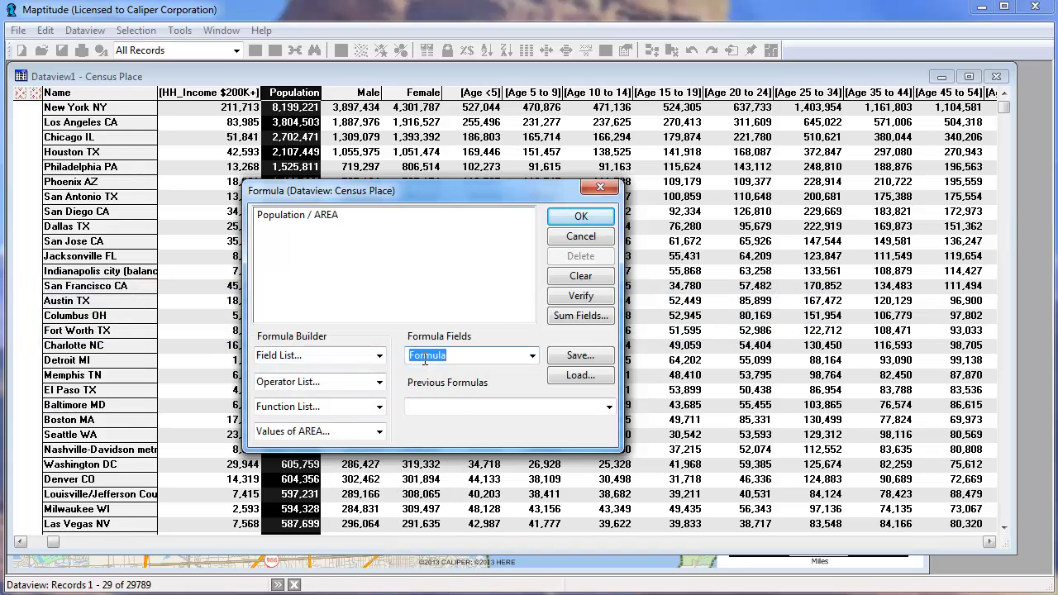
{"action": "type", "text": "Density"}
{"action": "left_click", "coordinate": [581, 216]}
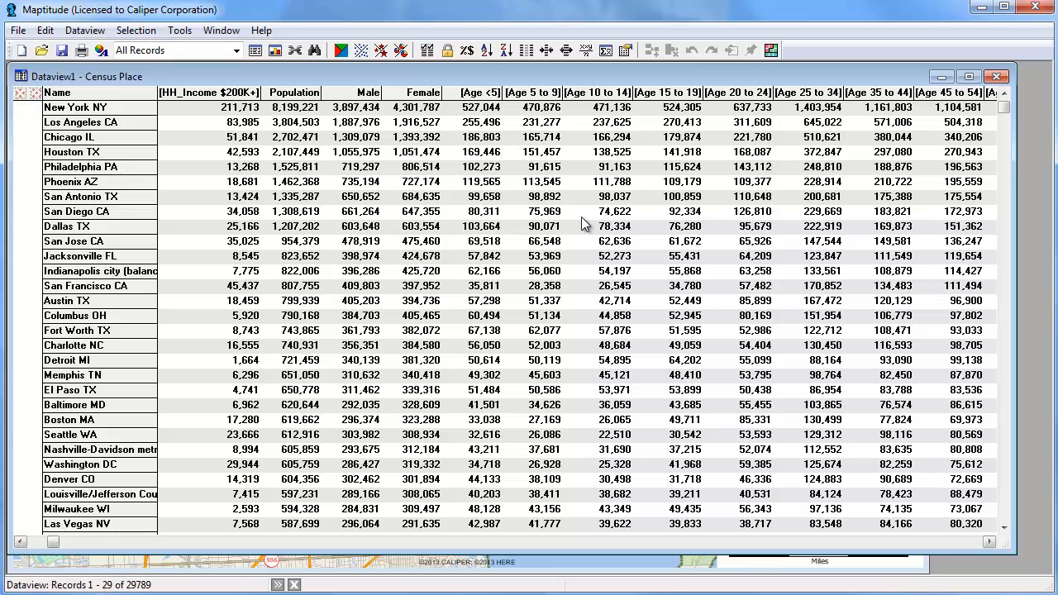
Sort the Census Place records by the Density column in decreasing order
{"action": "left_click_drag", "start_coordinate": [53, 542], "coordinate": [995, 555]}
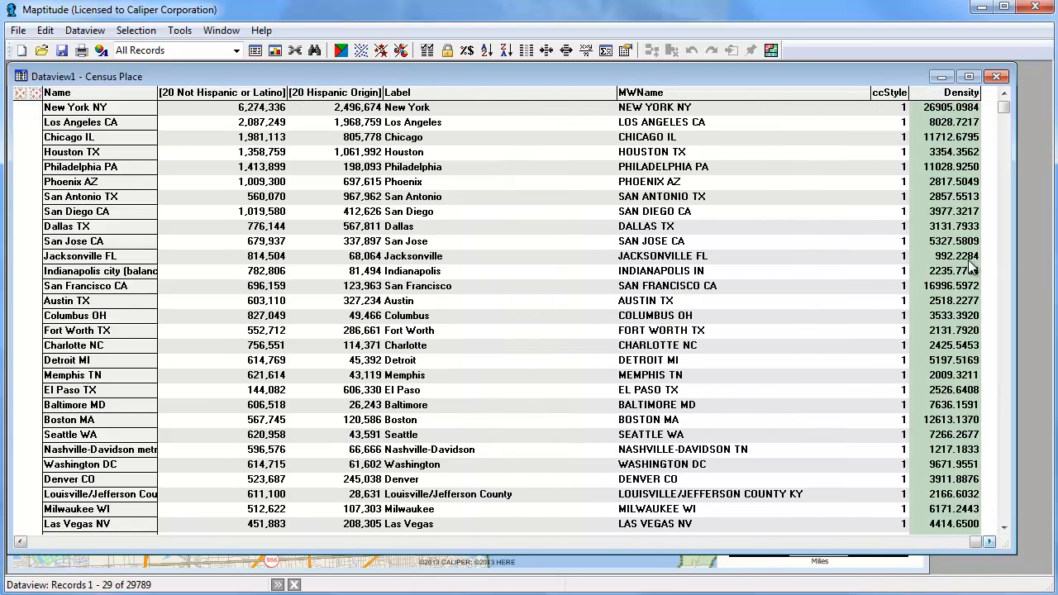
{"action": "left_click", "coordinate": [949, 112]}
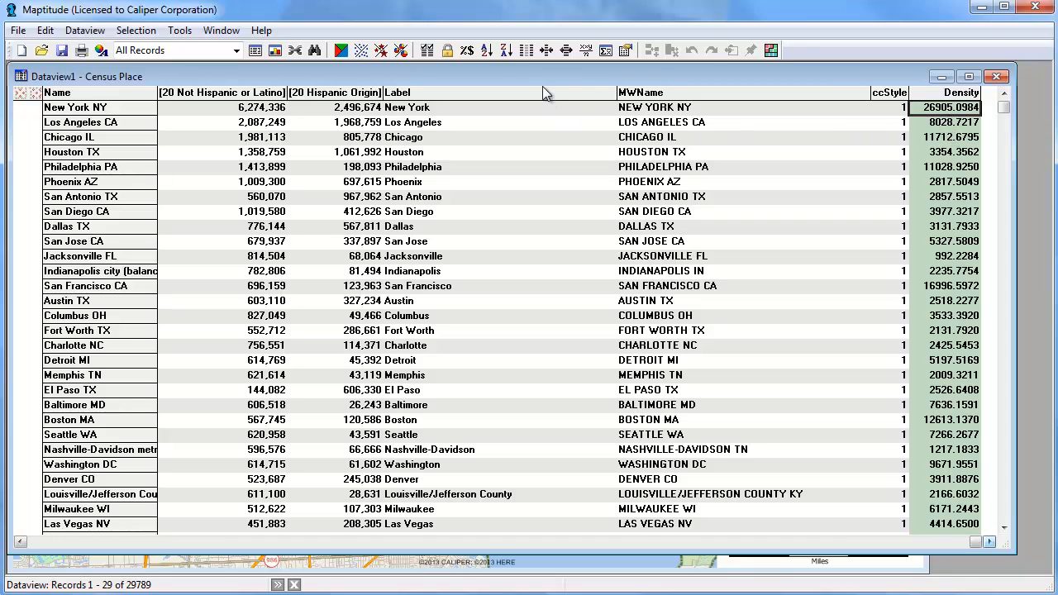
{"action": "left_click", "coordinate": [507, 51]}
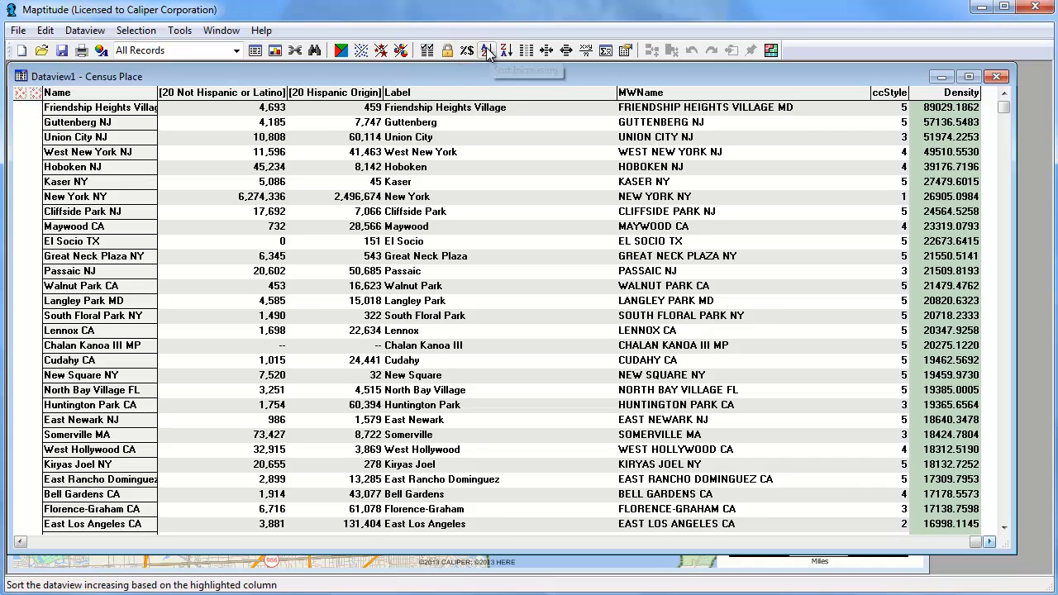
Set the display format of the Density column to 12,345.1 in the column settings
{"action": "left_click", "coordinate": [467, 50]}
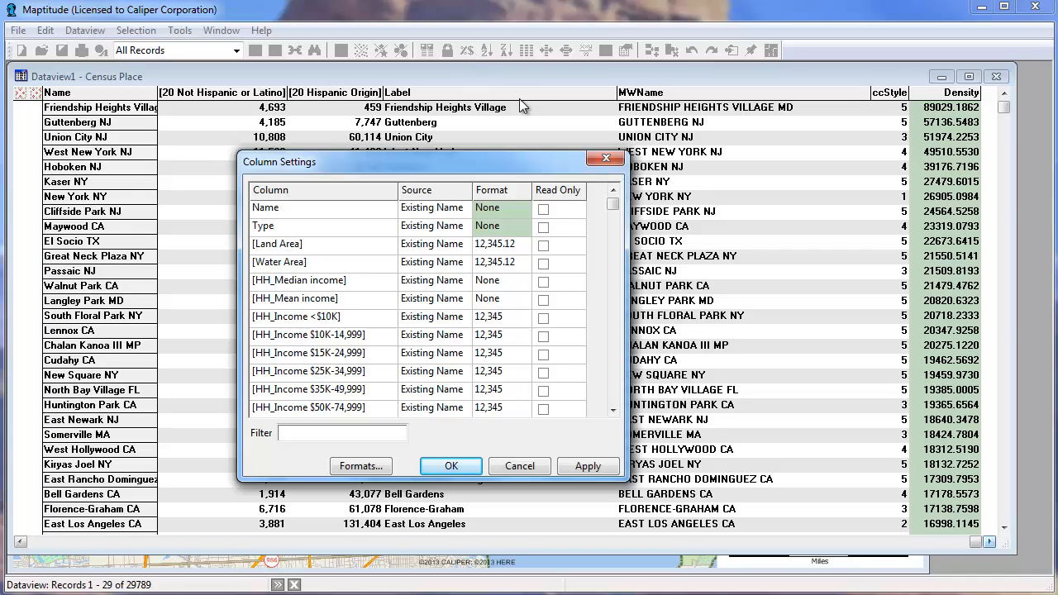
{"action": "left_click_drag", "start_coordinate": [612, 205], "coordinate": [636, 424]}
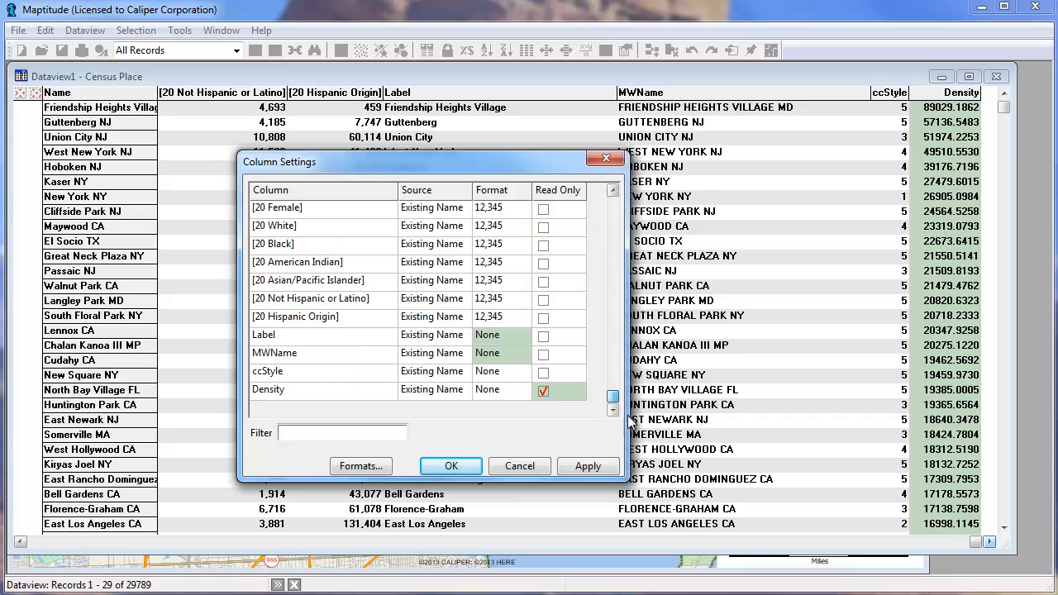
{"action": "left_click", "coordinate": [509, 393]}
{"action": "left_click", "coordinate": [523, 392]}
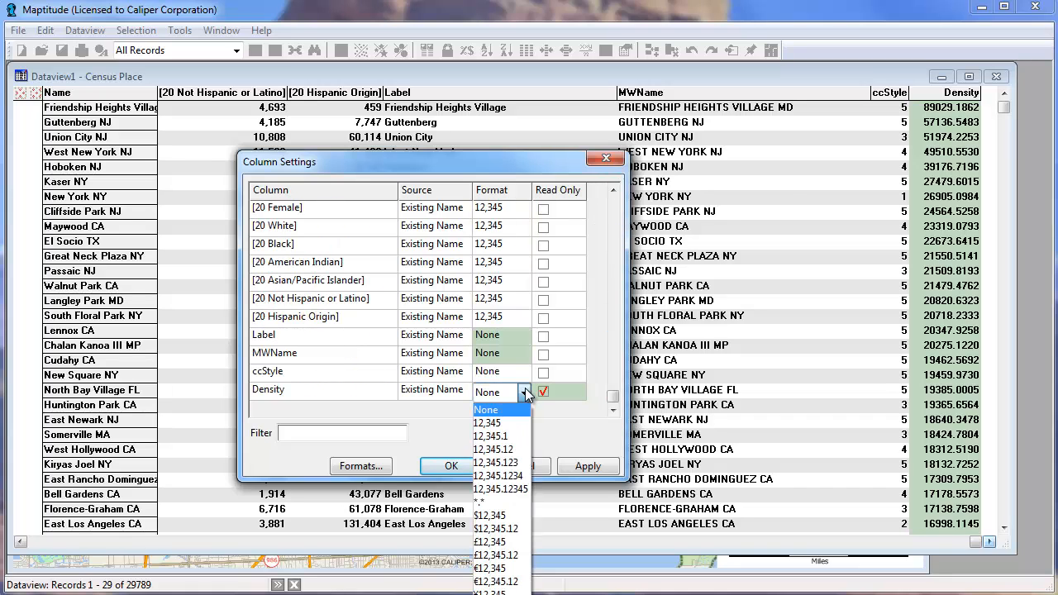
{"action": "left_click", "coordinate": [512, 436]}
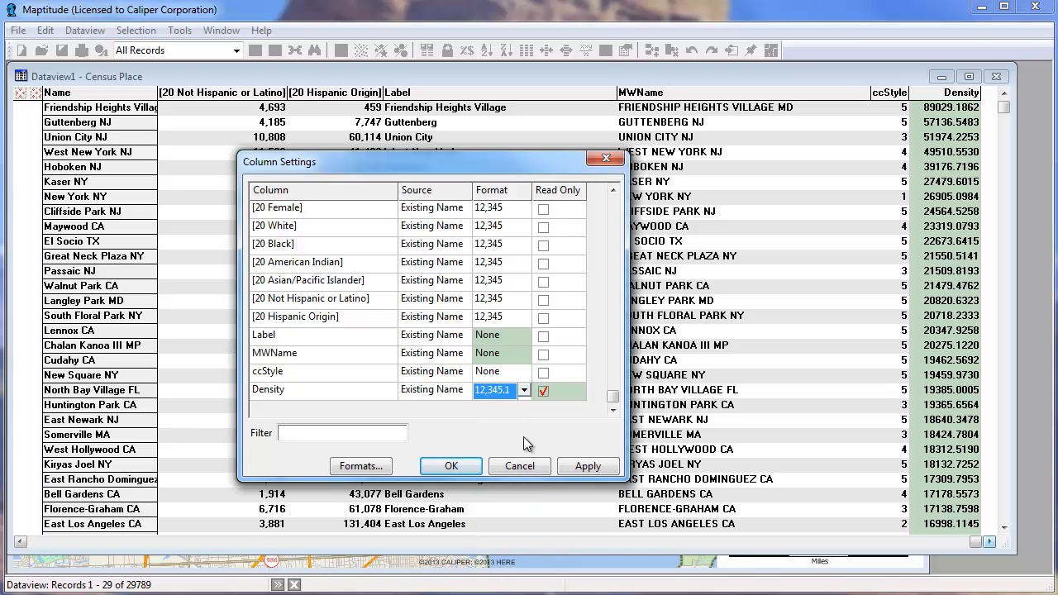
{"action": "left_click", "coordinate": [451, 466]}
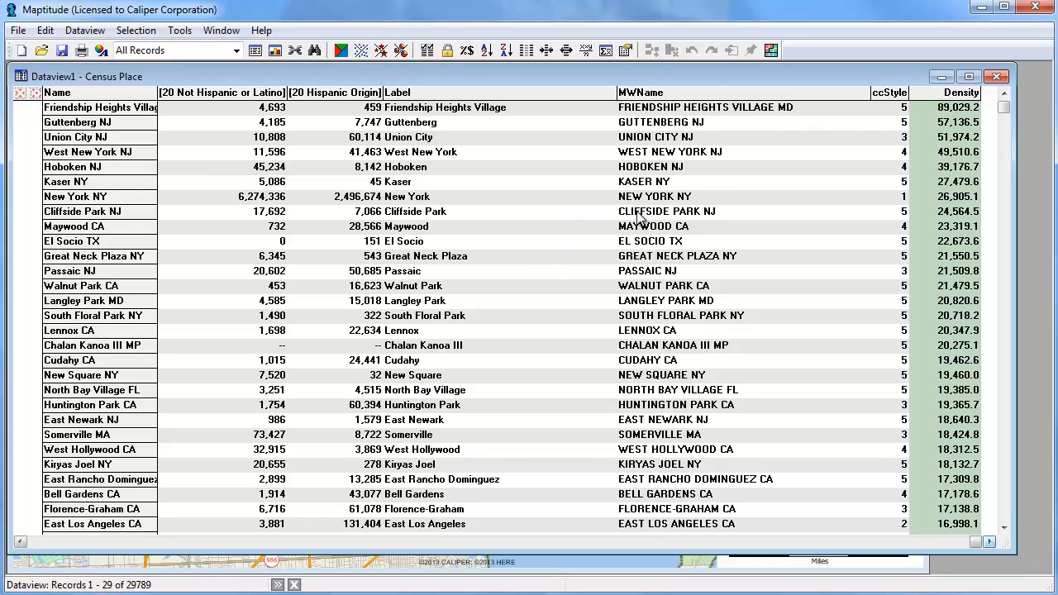
Move the Density column so that it sits directly before the ccStyle column
{"action": "left_click", "coordinate": [957, 93]}
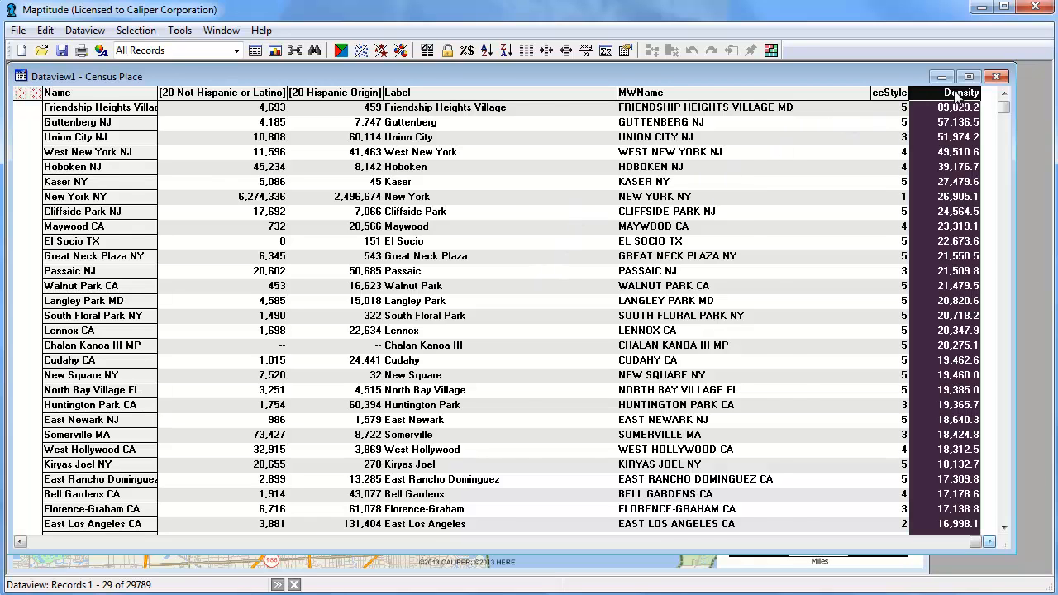
{"action": "key", "text": "Left"}
{"action": "key", "text": "Left"}
{"action": "key", "text": "Left"}
{"action": "left_click_drag", "start_coordinate": [956, 97], "coordinate": [957, 97]}
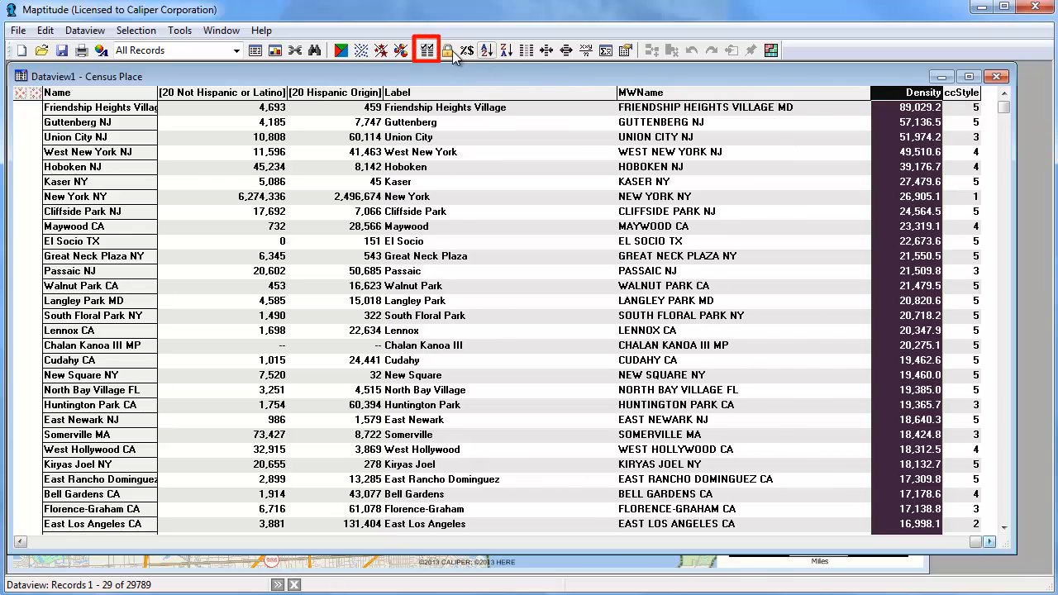
Replace the dataview's displayed fields with only Name, HH_Median income and HH_Mean income
{"action": "left_click", "coordinate": [427, 49]}
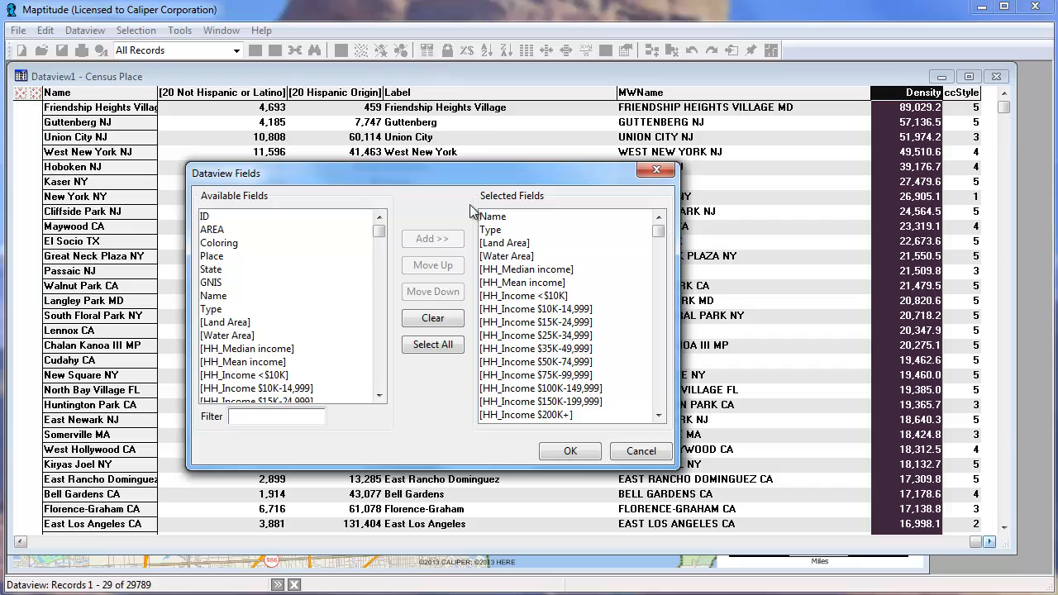
{"action": "left_click", "coordinate": [443, 319]}
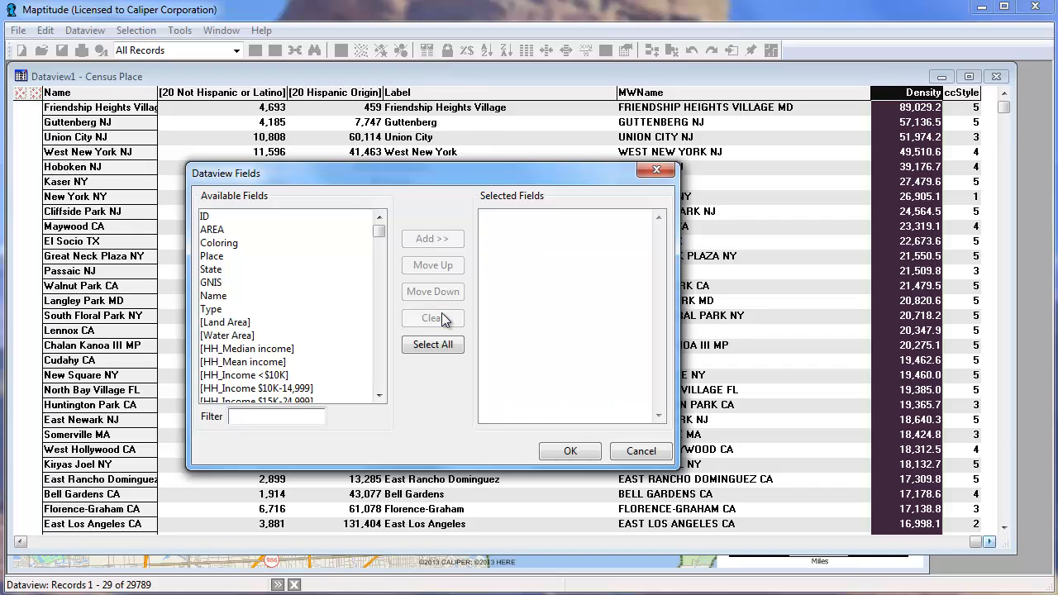
{"action": "left_click", "coordinate": [235, 297]}
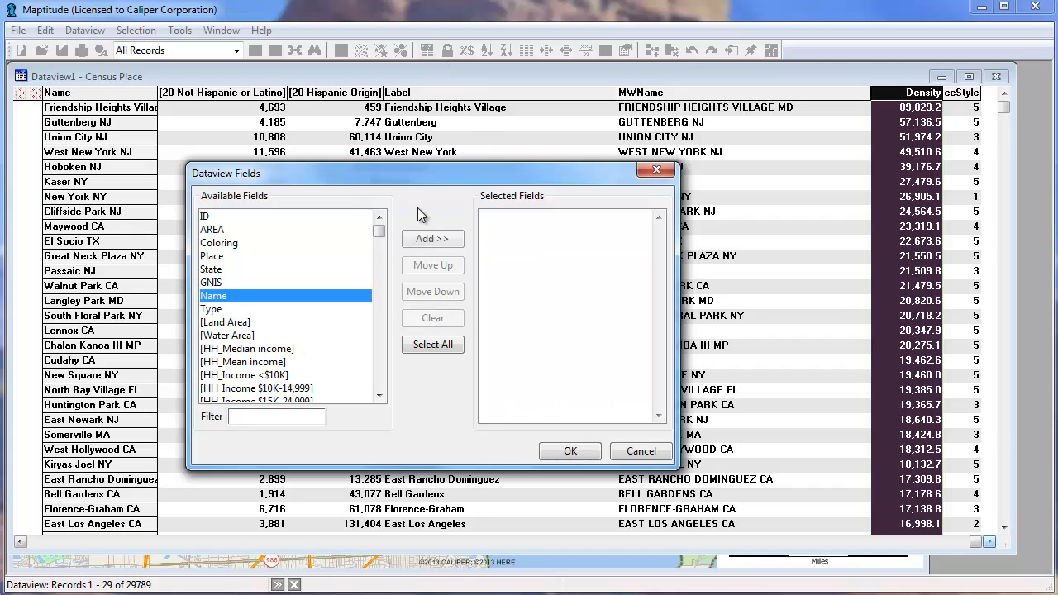
{"action": "left_click", "coordinate": [432, 239]}
{"action": "left_click", "coordinate": [328, 349]}
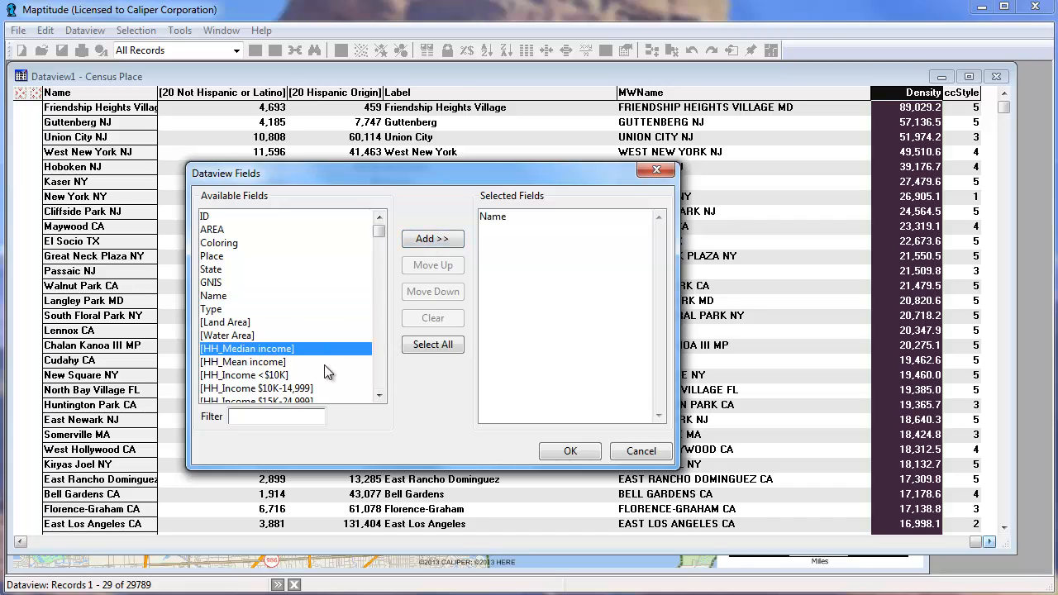
{"action": "left_click", "coordinate": [325, 363], "text": "shift"}
{"action": "left_click", "coordinate": [432, 238]}
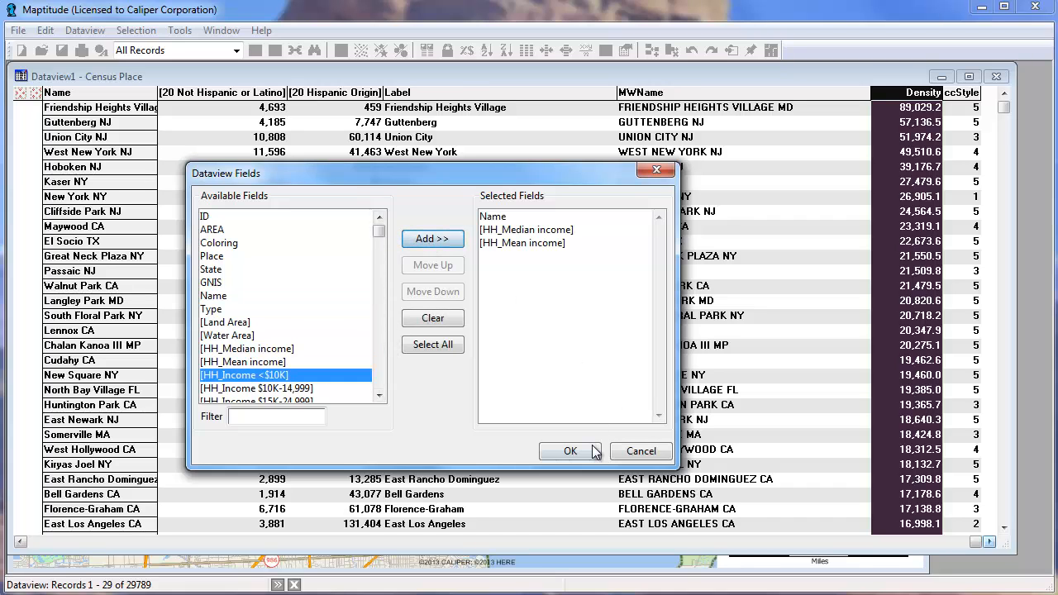
{"action": "left_click", "coordinate": [592, 446]}
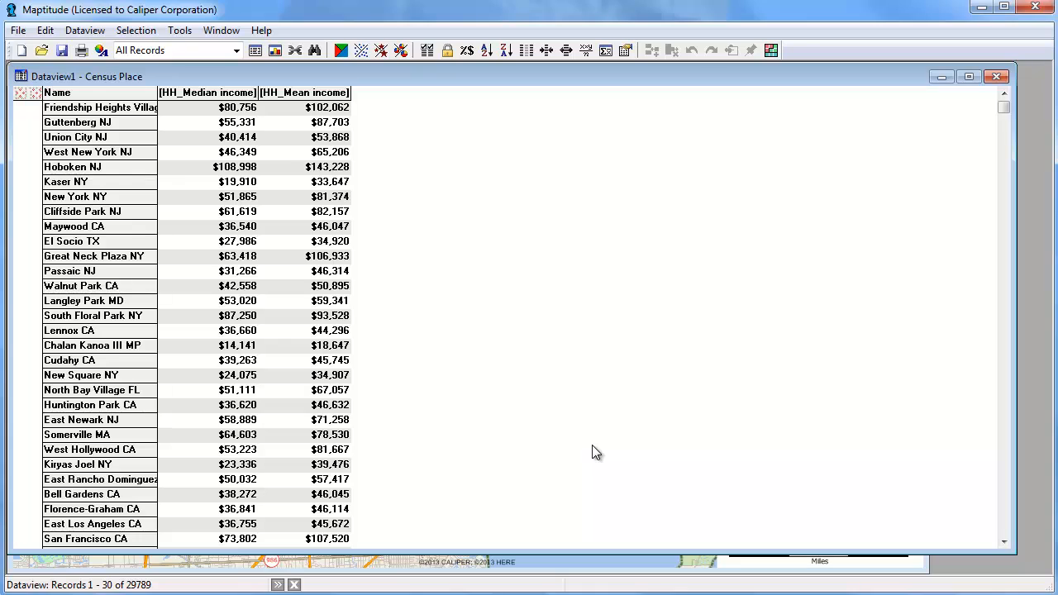